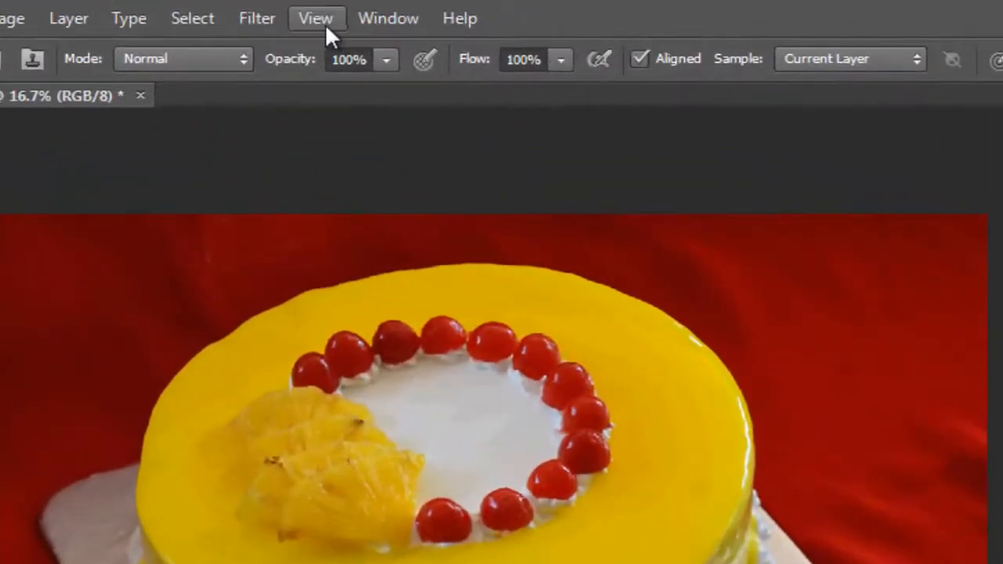
# Hide the Layers panel and show it again
pyautogui.click(283, 10)
pyautogui.moveTo(382, 17)
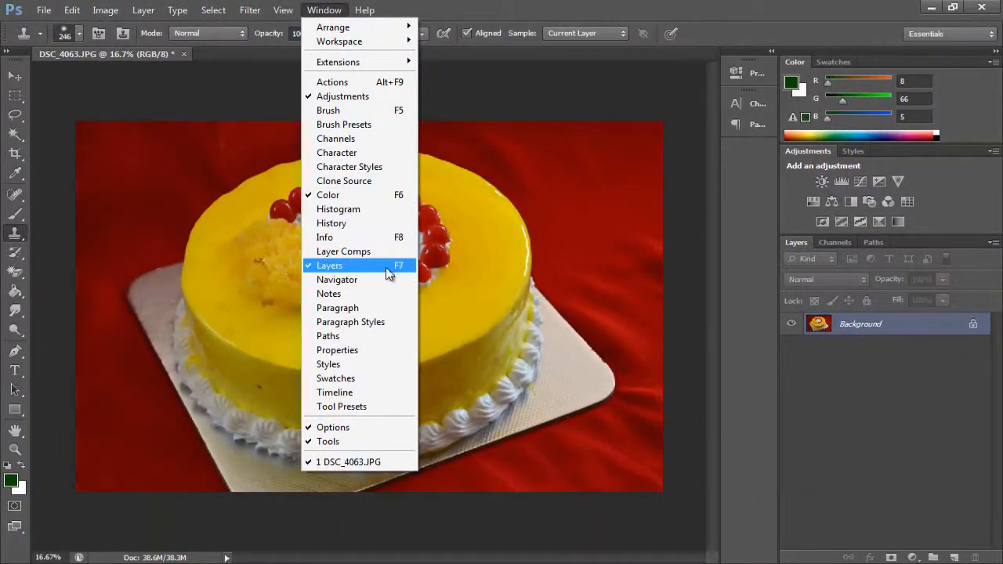
pyautogui.click(377, 265)
pyautogui.click(284, 11)
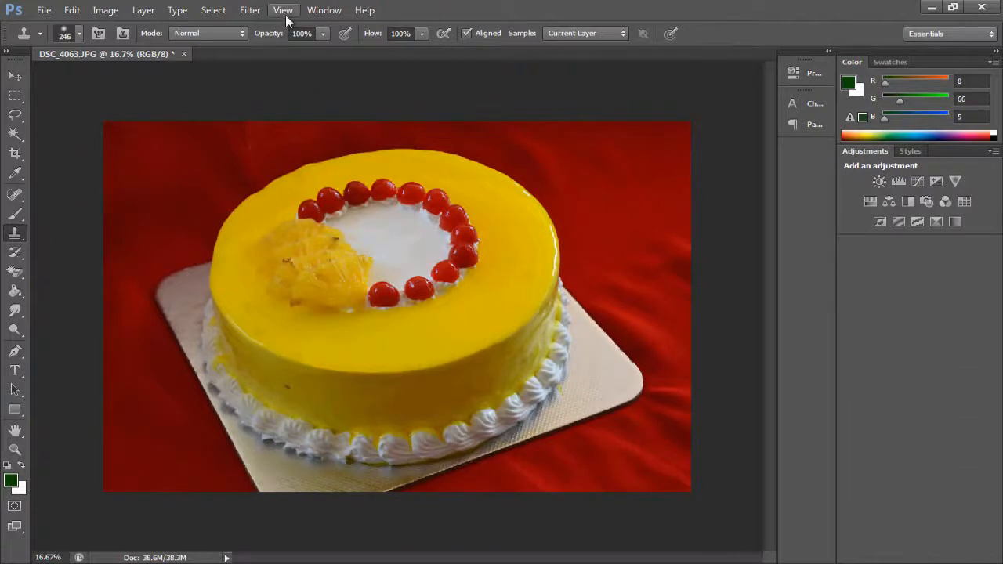
pyautogui.moveTo(324, 11)
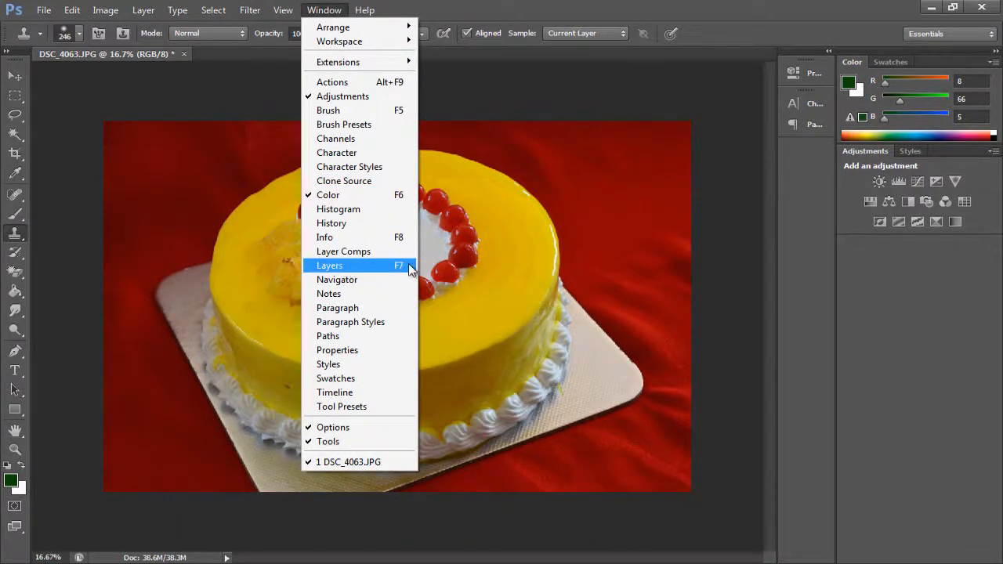
pyautogui.click(390, 269)
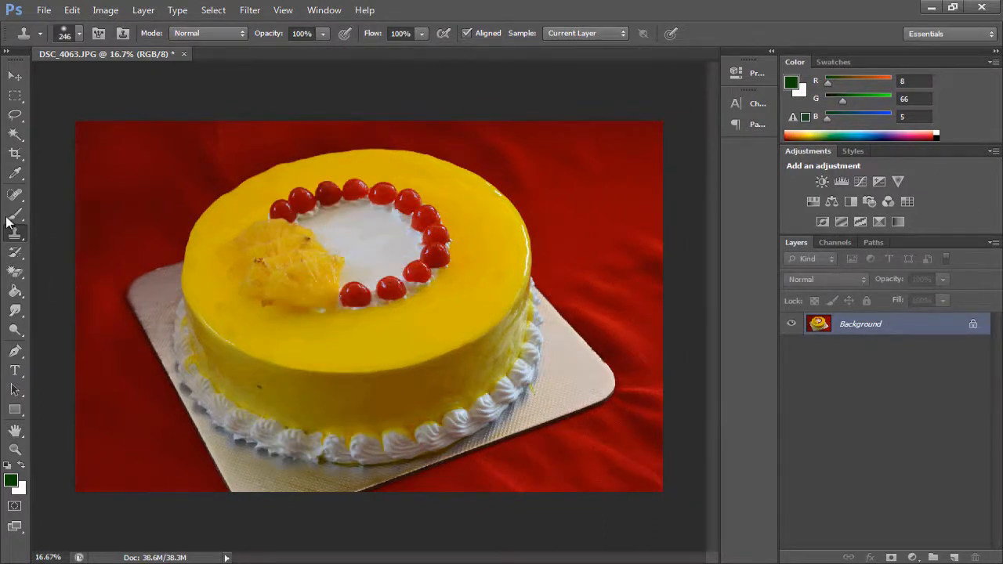
# Add the text "Cake" as a new text layer over the cake's left edge
pyautogui.click(14, 371)
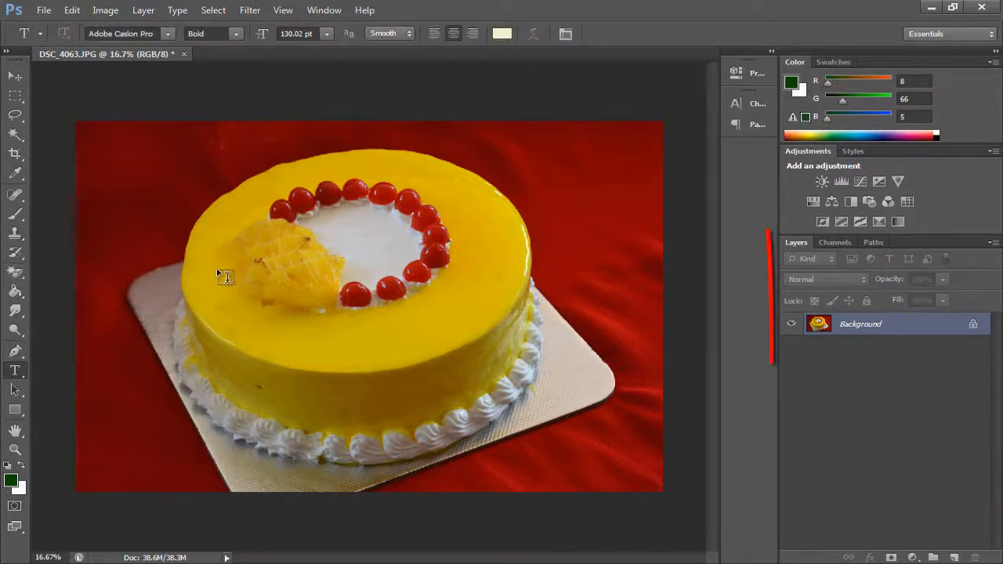
pyautogui.click(218, 271)
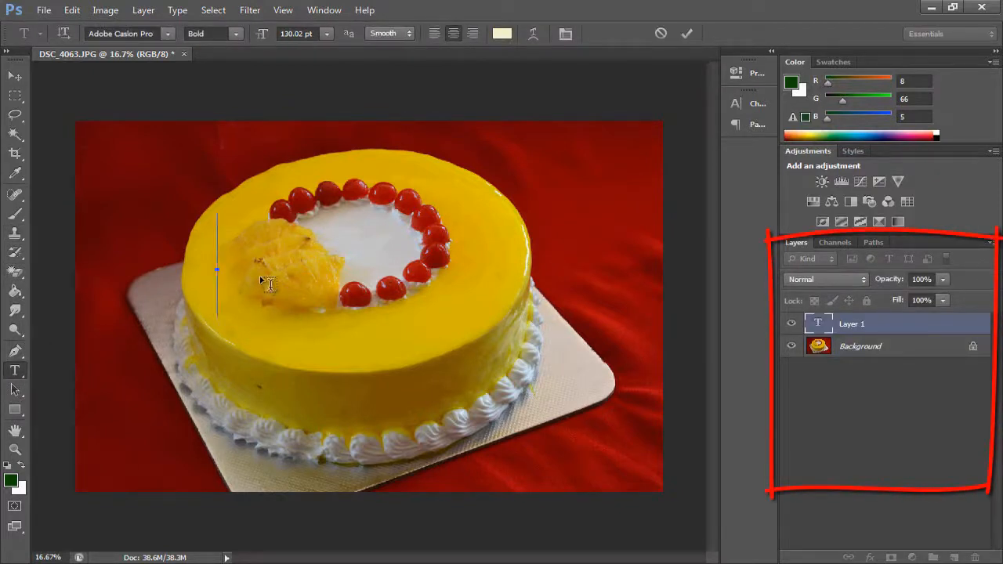
pyautogui.write('Cake')
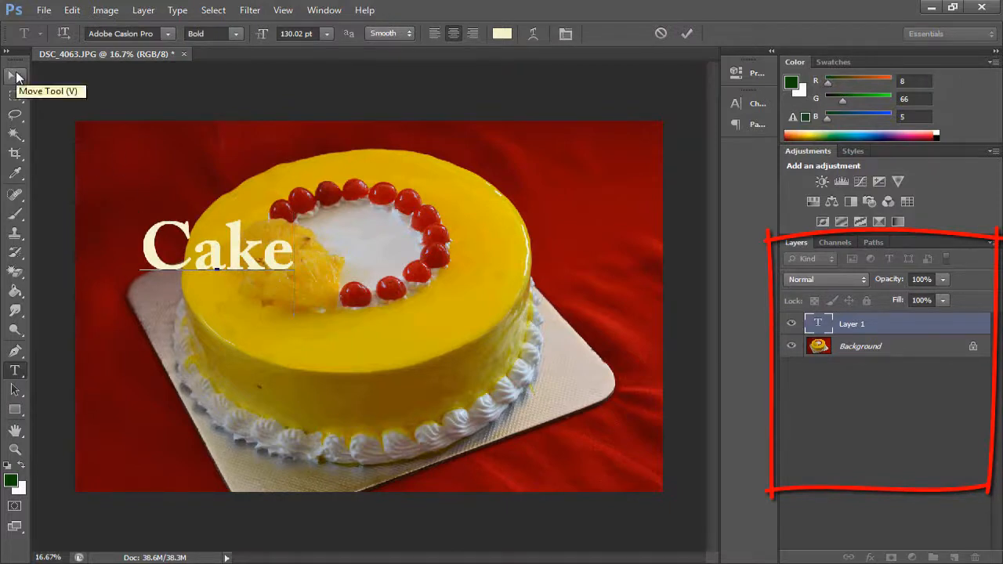
pyautogui.click(16, 76)
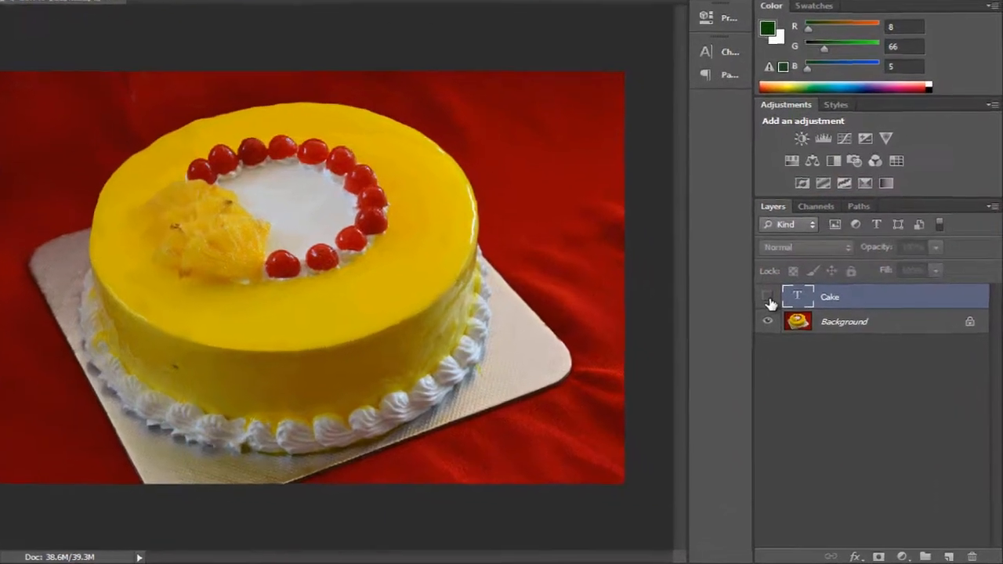
# Toggle the visibility of the Cake text layer and the Background layer off and back on
pyautogui.click(792, 325)
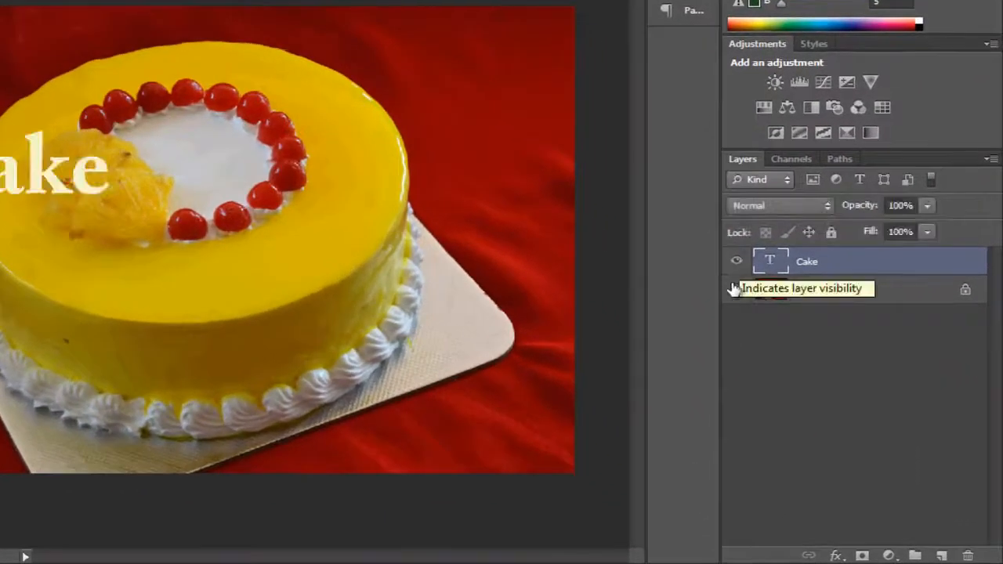
pyautogui.click(738, 290)
pyautogui.click(737, 289)
pyautogui.click(736, 260)
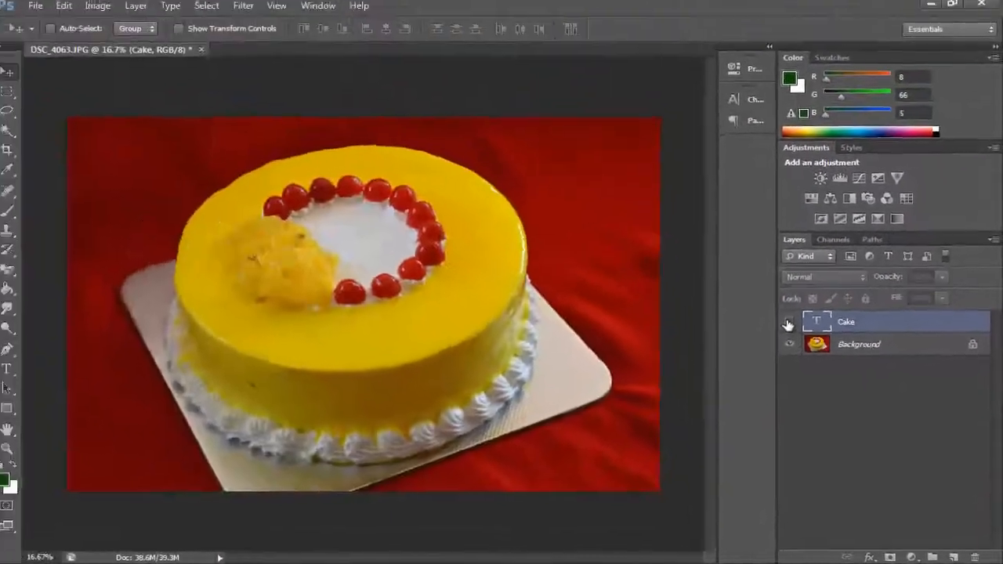
pyautogui.click(736, 261)
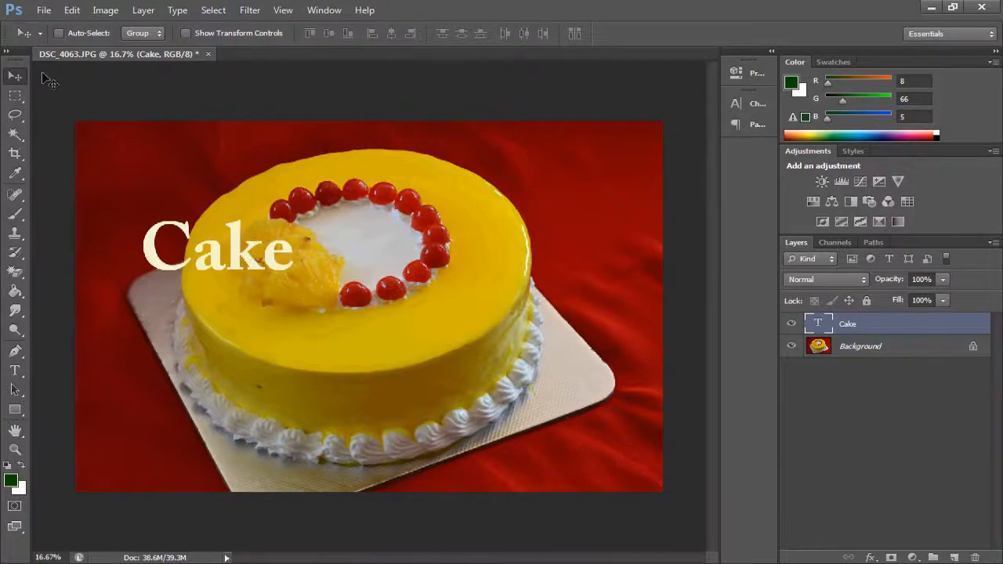
# Move the Cake text to the photo's lower-right corner and place a new text layer "Yellow" in the lower-left area
pyautogui.moveTo(255, 267); pyautogui.dragTo(597, 461)
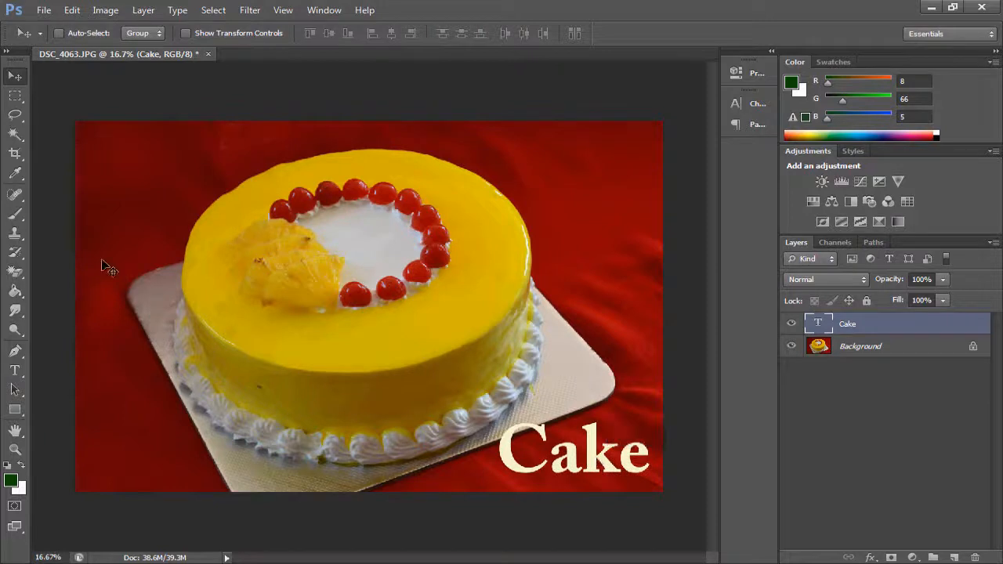
pyautogui.click(15, 371)
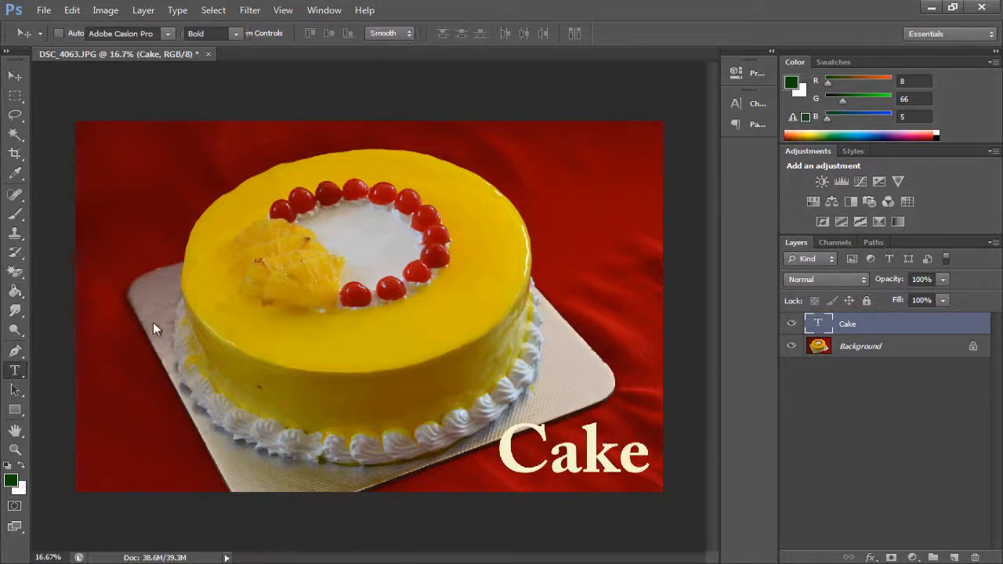
pyautogui.click(232, 290)
pyautogui.write('Yellow')
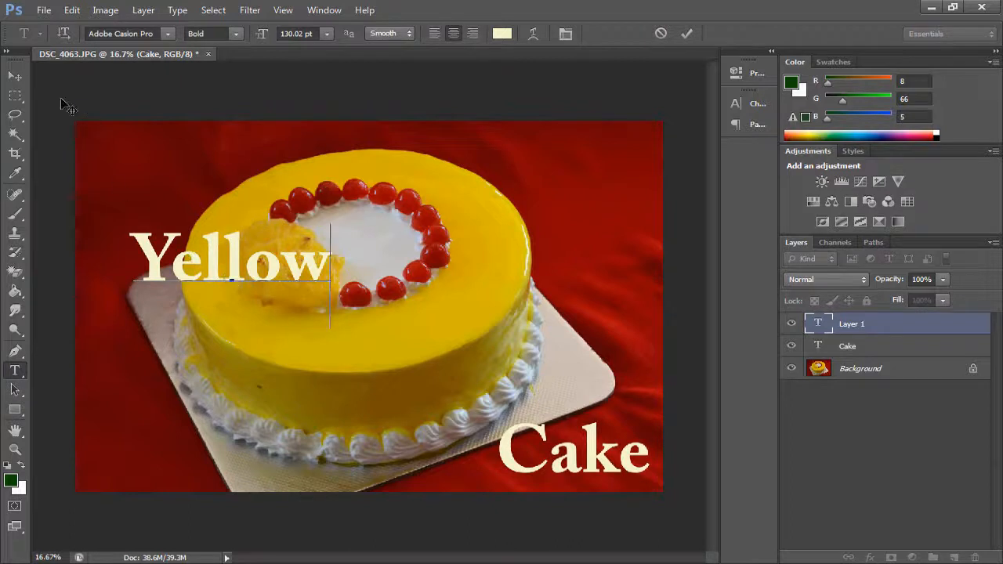
pyautogui.click(15, 76)
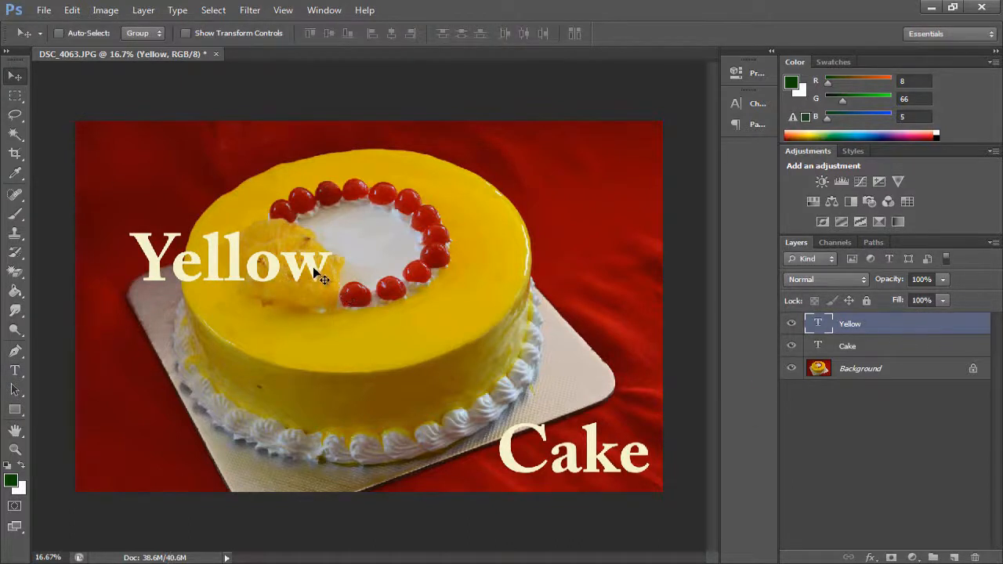
pyautogui.moveTo(317, 267)
pyautogui.mouseDown()
pyautogui.moveTo(532, 356)
pyautogui.moveTo(512, 382)
pyautogui.moveTo(398, 415)
pyautogui.moveTo(449, 372)
pyautogui.moveTo(444, 362)
pyautogui.moveTo(314, 468)
pyautogui.mouseUp()
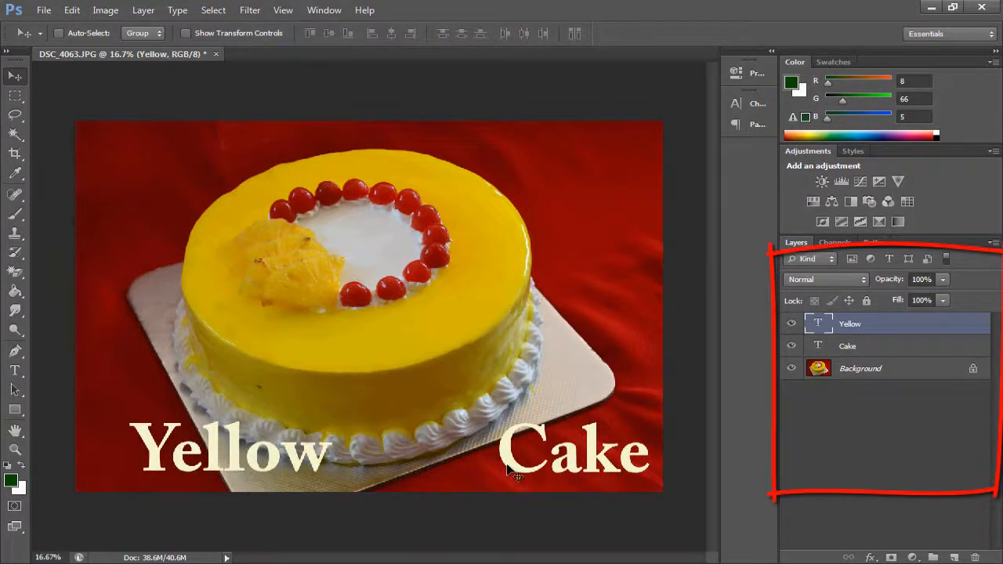
# Select the Cake text layer on the canvas and move it to the photo's upper-right corner
pyautogui.rightClick(595, 458)
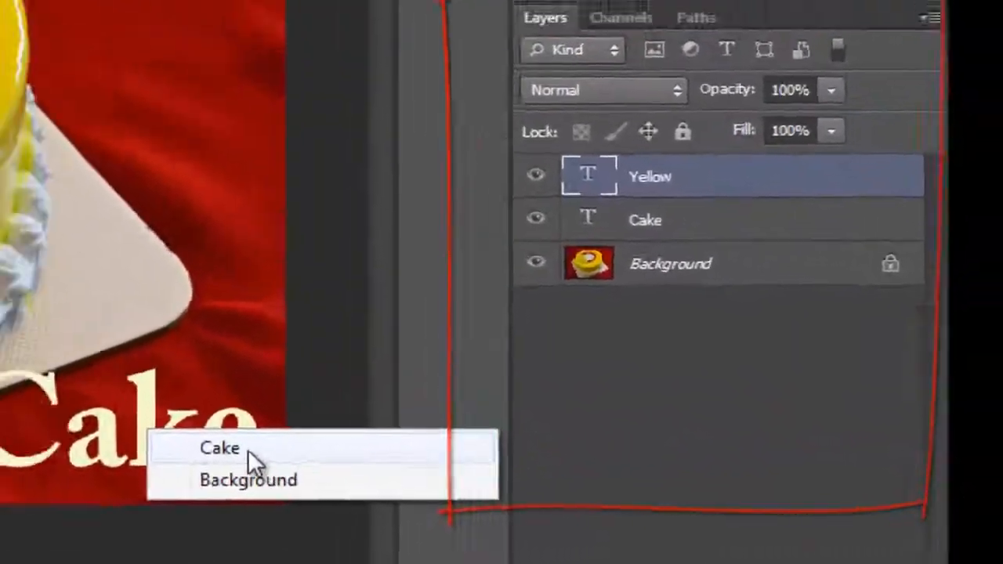
pyautogui.click(248, 449)
pyautogui.moveTo(596, 459); pyautogui.dragTo(615, 156)
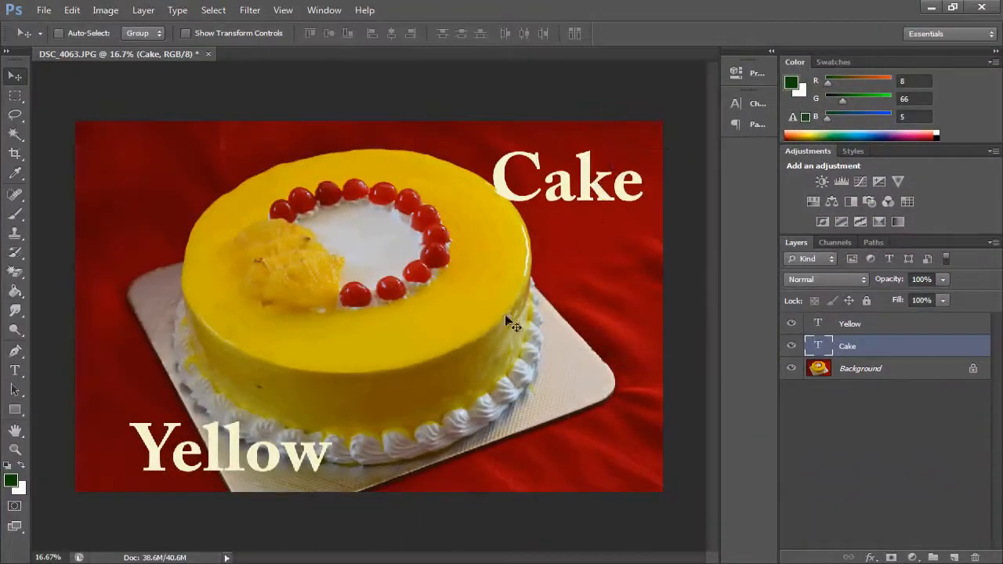
# Select the Yellow text layer on the canvas and move it over the Cake text in the photo's upper-right corner
pyautogui.rightClick(304, 445)
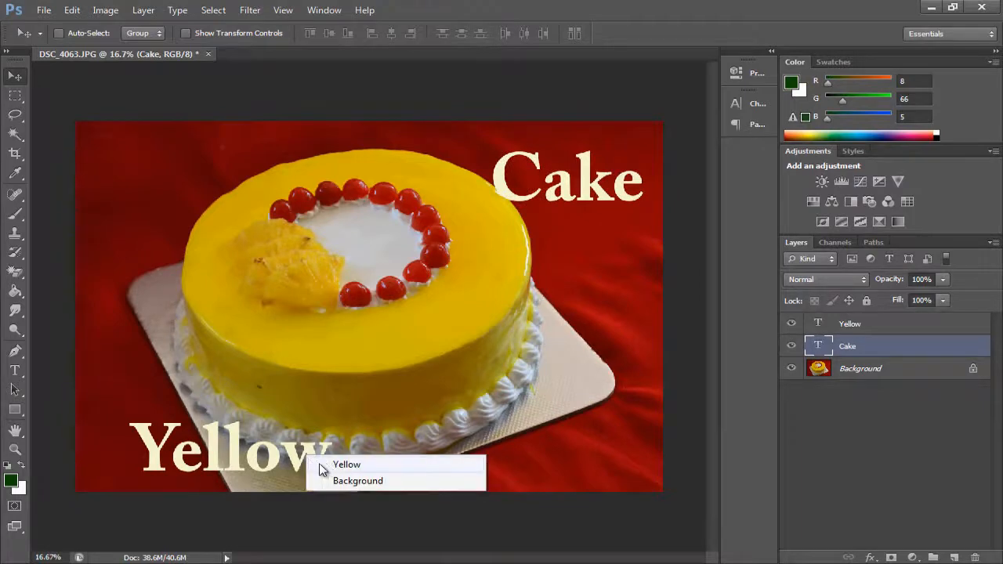
pyautogui.click(318, 463)
pyautogui.moveTo(319, 463); pyautogui.dragTo(627, 194)
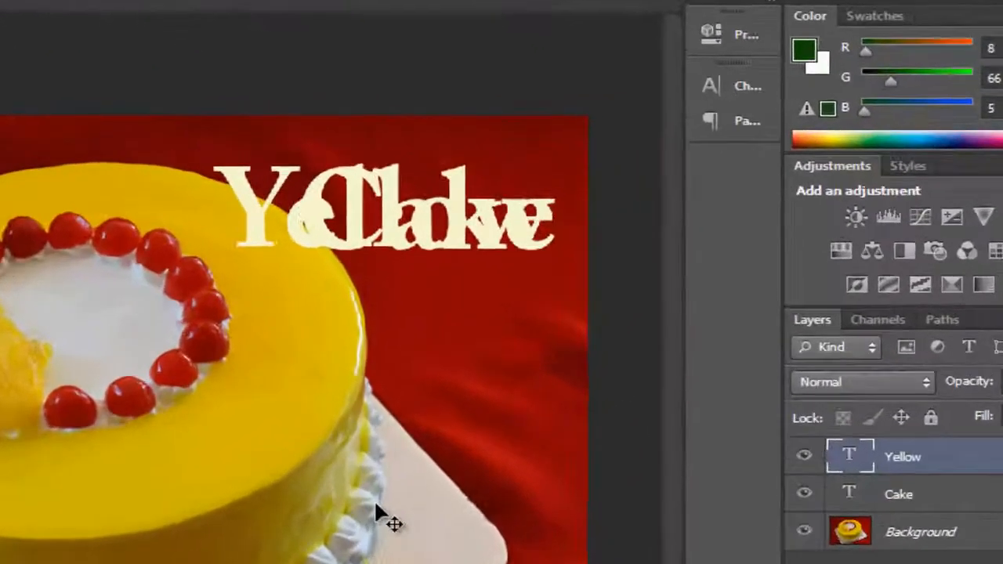
# Select the Cake layer beneath the overlapping Yellow text and move it down over the cake board's right corner
pyautogui.rightClick(427, 215)
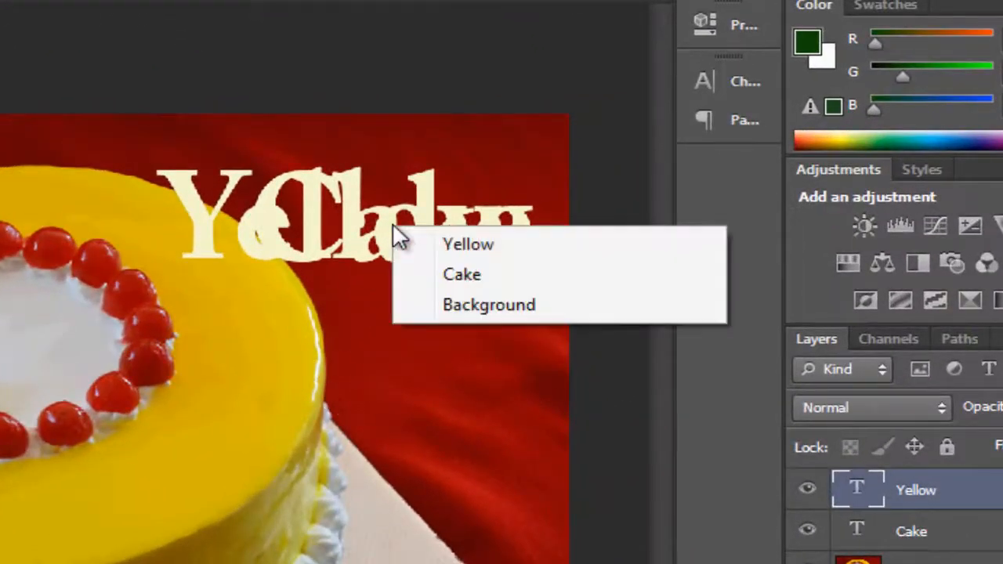
pyautogui.click(487, 273)
pyautogui.moveTo(497, 285); pyautogui.dragTo(461, 563)
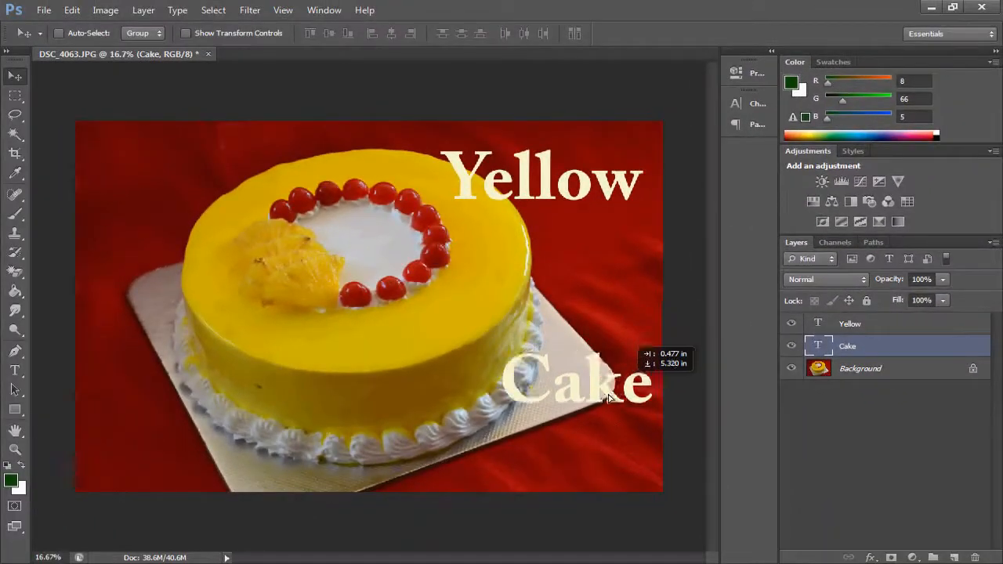
pyautogui.moveTo(607, 395); pyautogui.dragTo(594, 389)
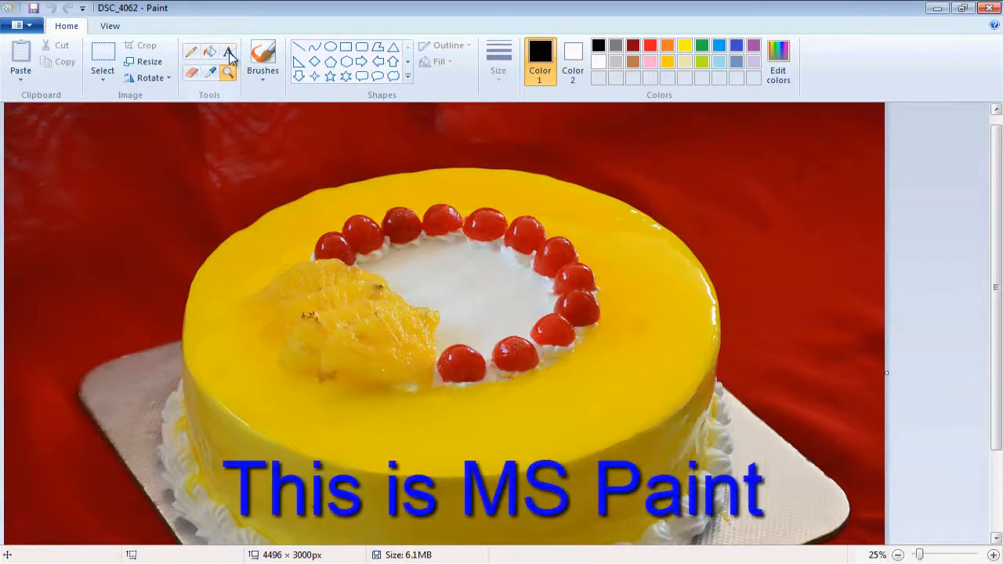
# In Paint, place the black text "Cake" over the cake's upper-left edge and try to reselect the placed text
pyautogui.click(228, 52)
pyautogui.click(317, 361)
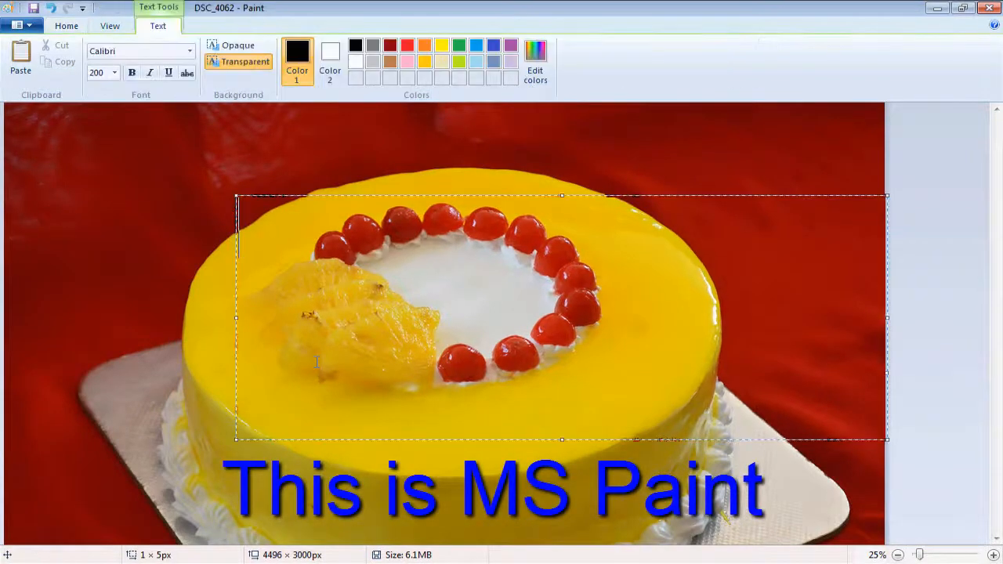
pyautogui.write('Cake')
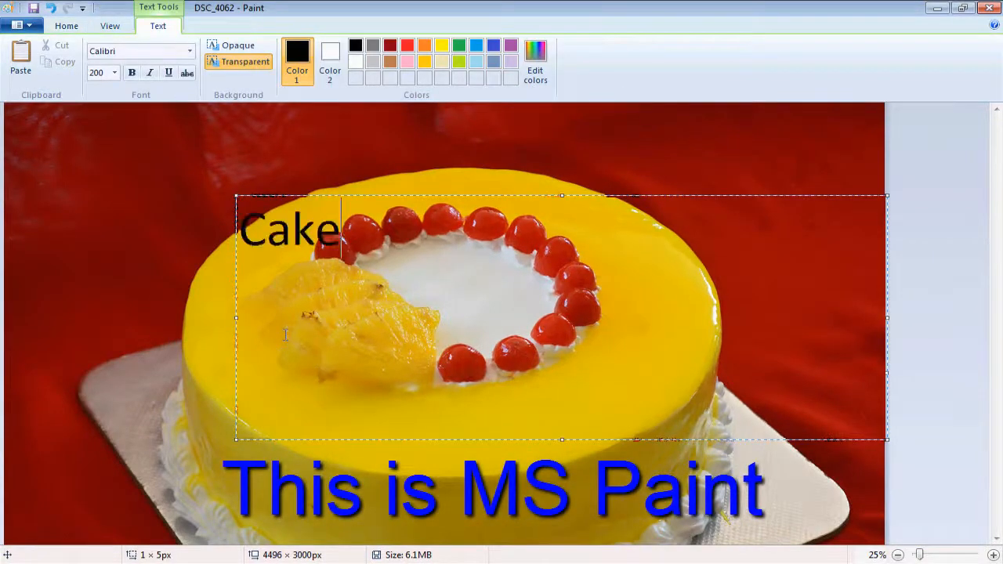
pyautogui.hotkey('ctrl', 'a')
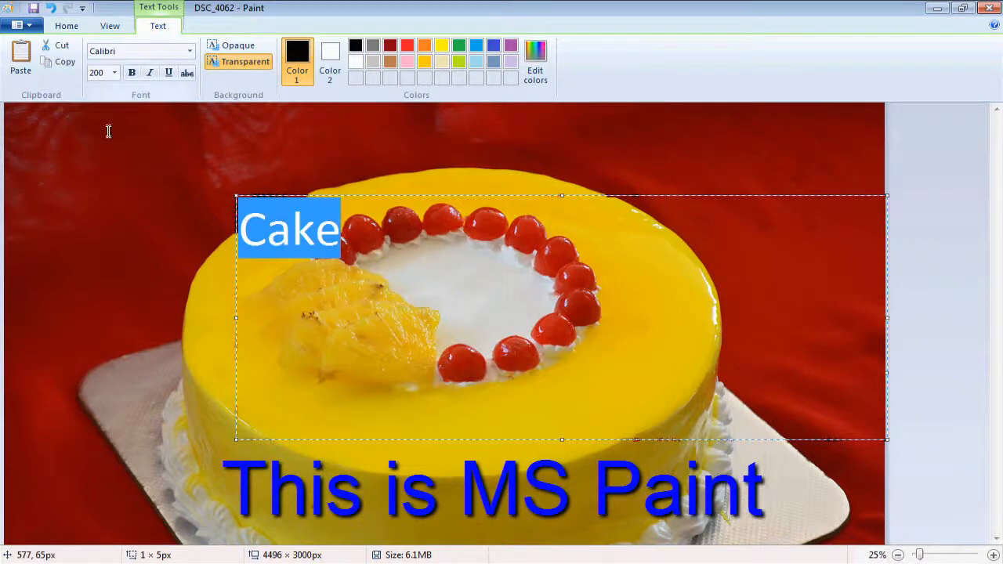
pyautogui.click(284, 155)
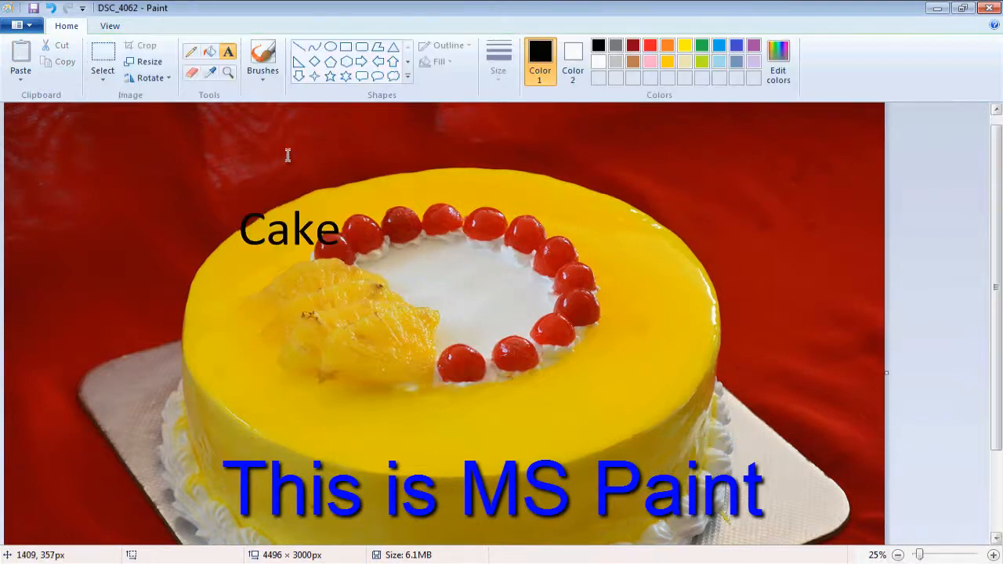
pyautogui.moveTo(239, 224); pyautogui.dragTo(355, 236)
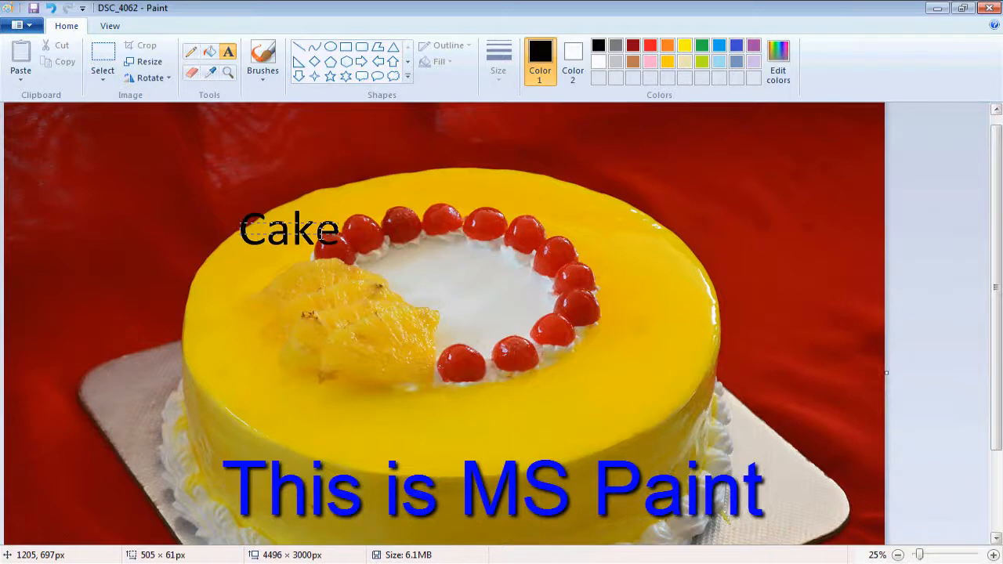
pyautogui.click(155, 200)
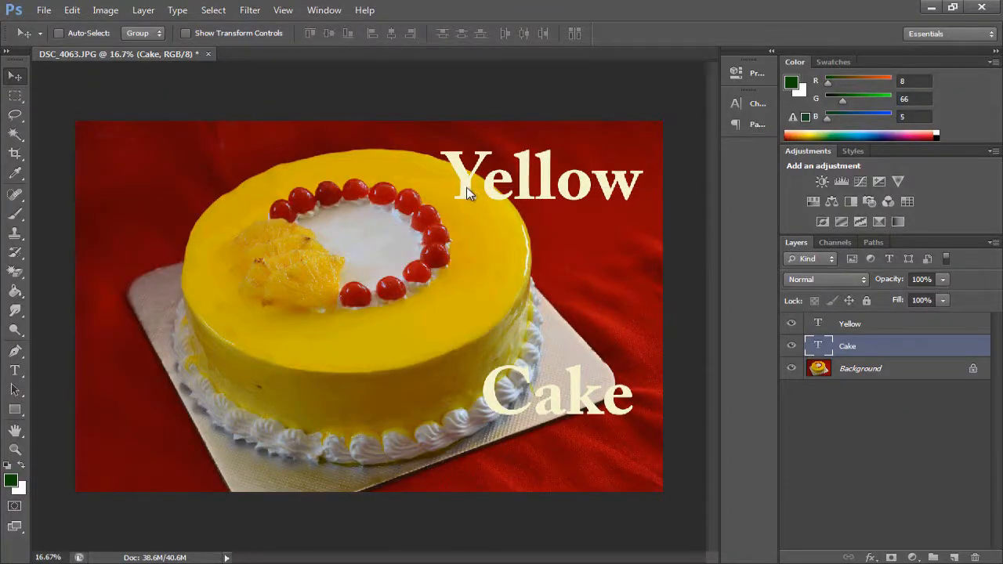
# Return to Photoshop, select the Yellow text layer on the canvas and move it to the photo's upper-left corner
pyautogui.rightClick(468, 189)
pyautogui.click(484, 197)
pyautogui.moveTo(484, 198); pyautogui.dragTo(149, 203)
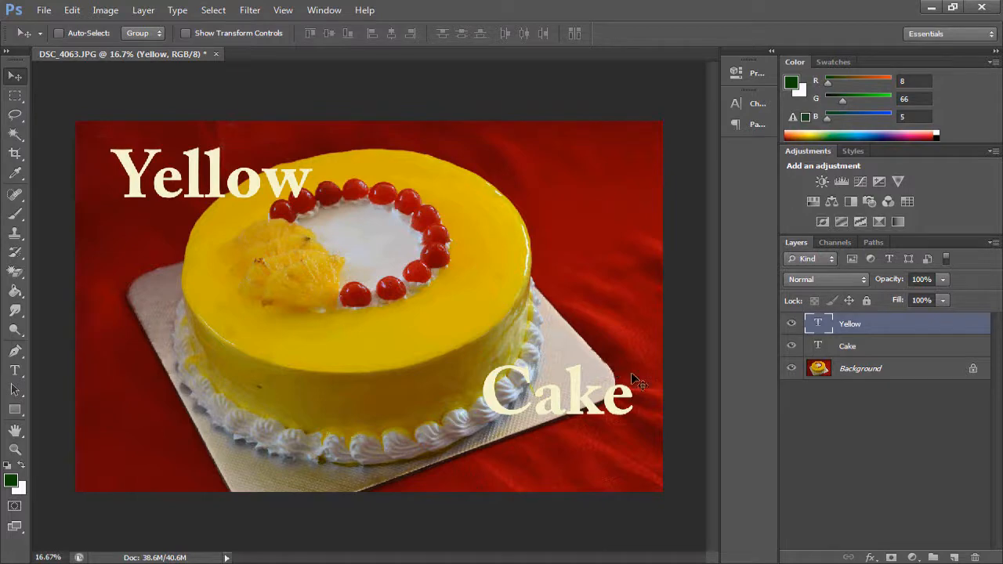
# Choose the Photoshop (*.PSD;*.PDD) format for saving the image, and dismiss the Save As dialog without saving
pyautogui.click(44, 10)
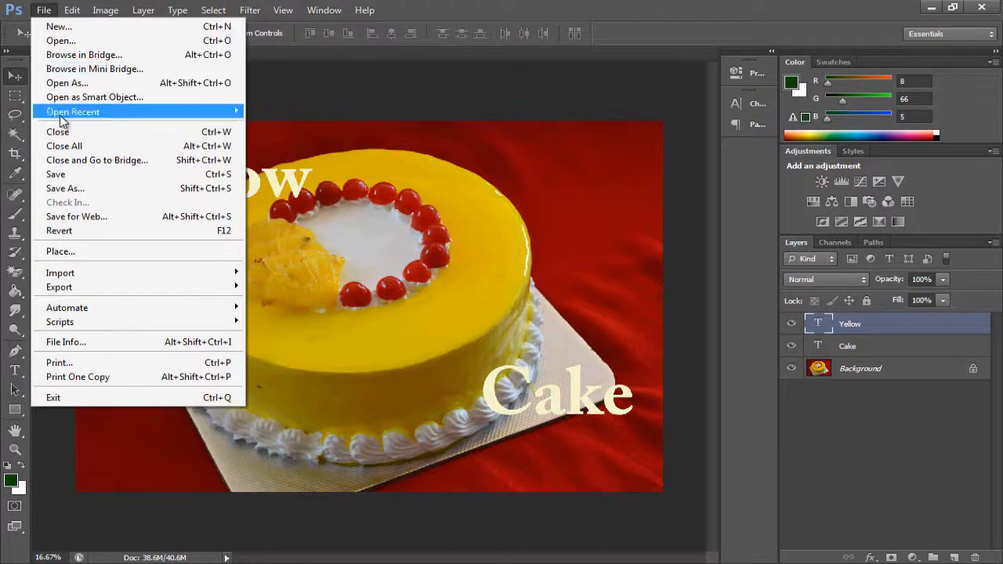
pyautogui.click(69, 174)
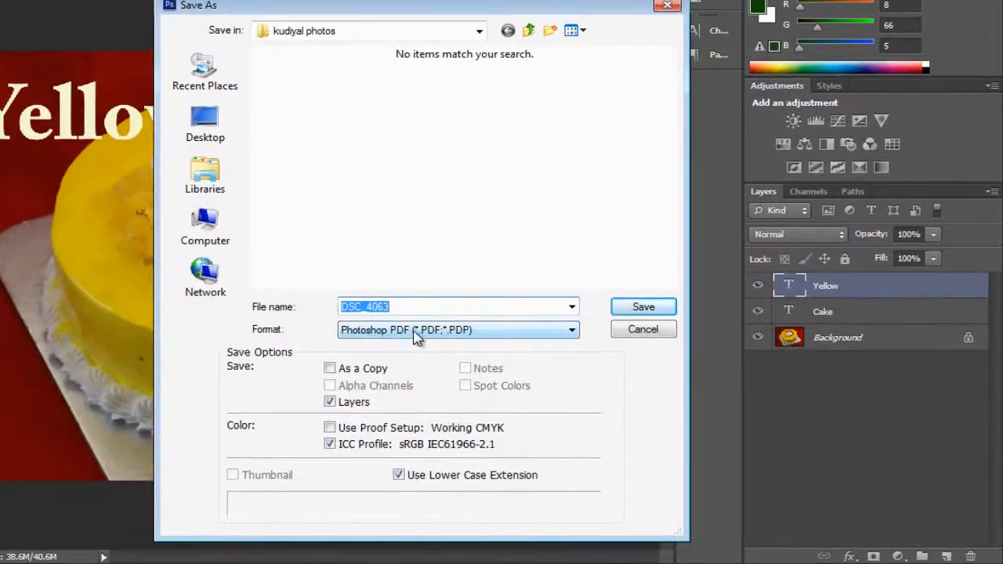
pyautogui.click(418, 332)
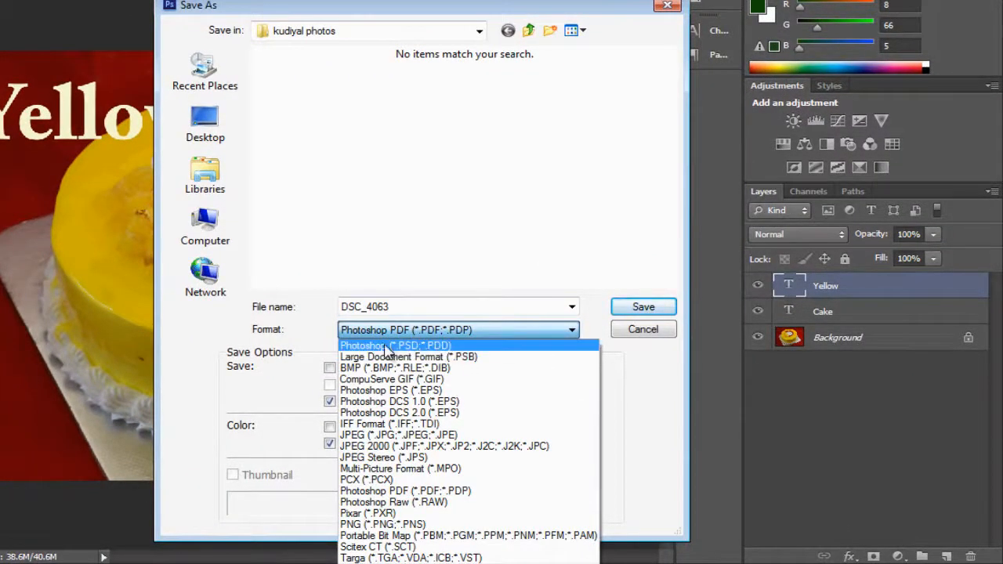
pyautogui.click(432, 345)
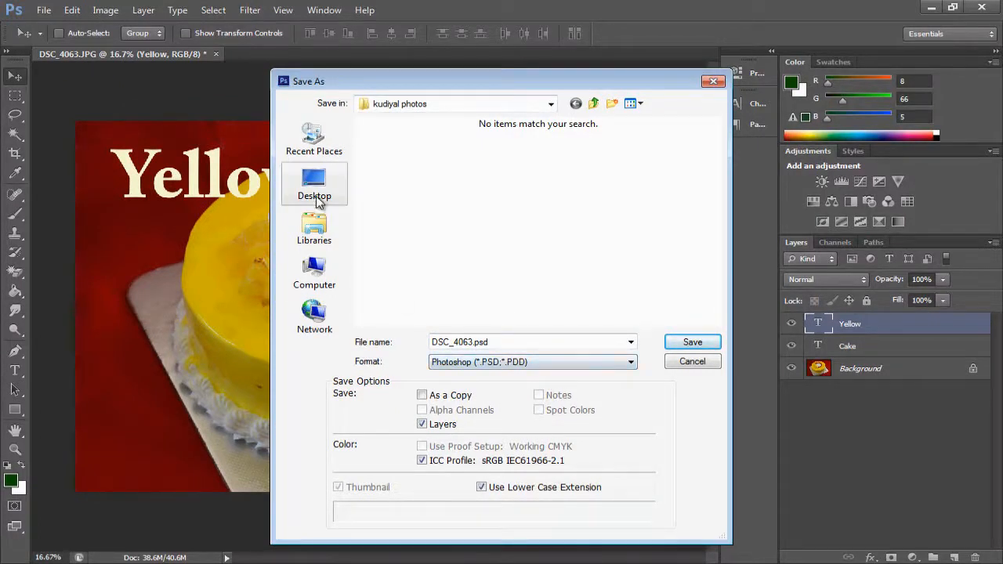
pyautogui.click(693, 363)
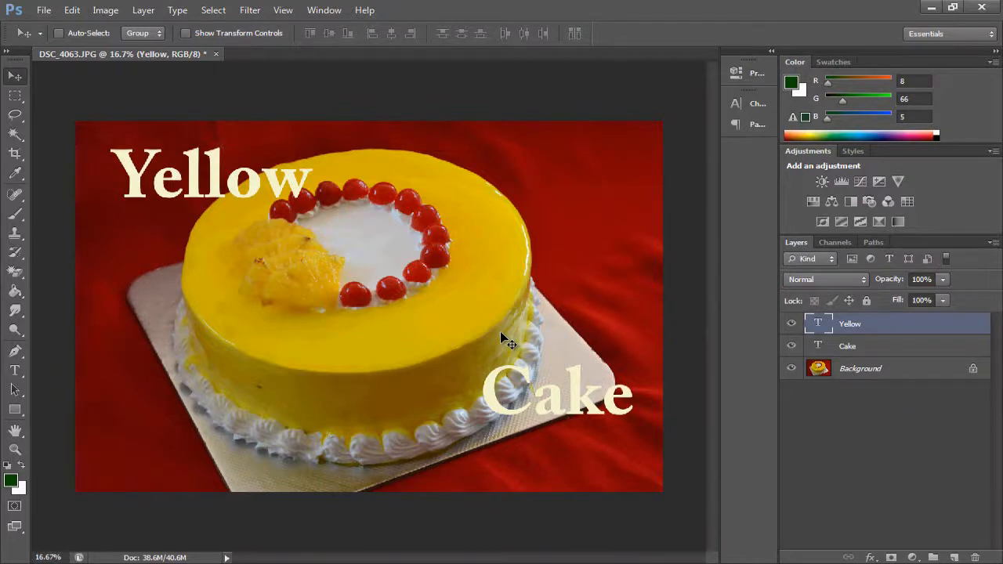
# Select the Yellow text layer and move it to the photo's lower-left corner, and move the Cake text layer down to the lower-right corner
pyautogui.rightClick(200, 184)
pyautogui.click(202, 188)
pyautogui.moveTo(202, 188); pyautogui.dragTo(181, 463)
pyautogui.rightClick(562, 407)
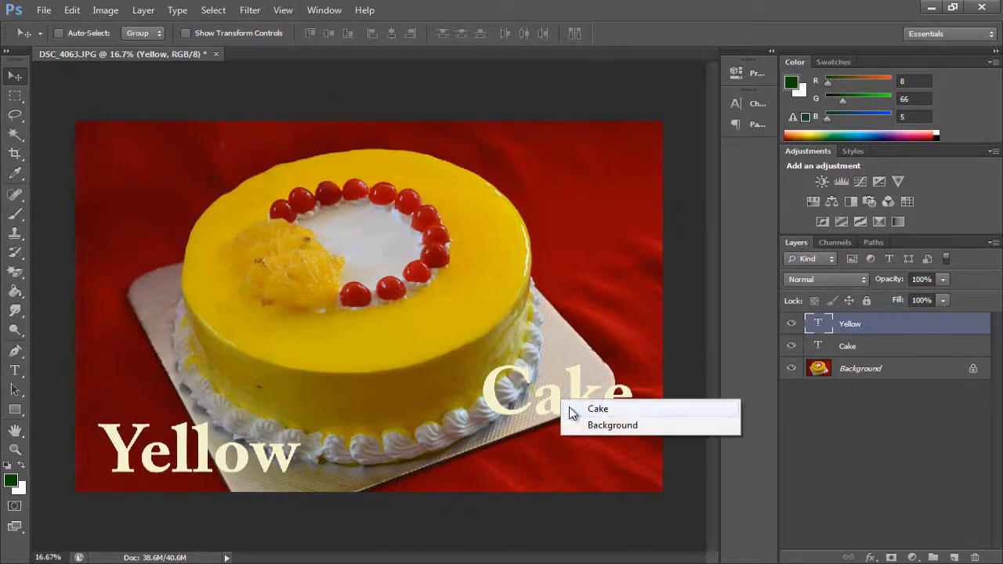
pyautogui.click(586, 408)
pyautogui.moveTo(563, 407); pyautogui.dragTo(577, 467)
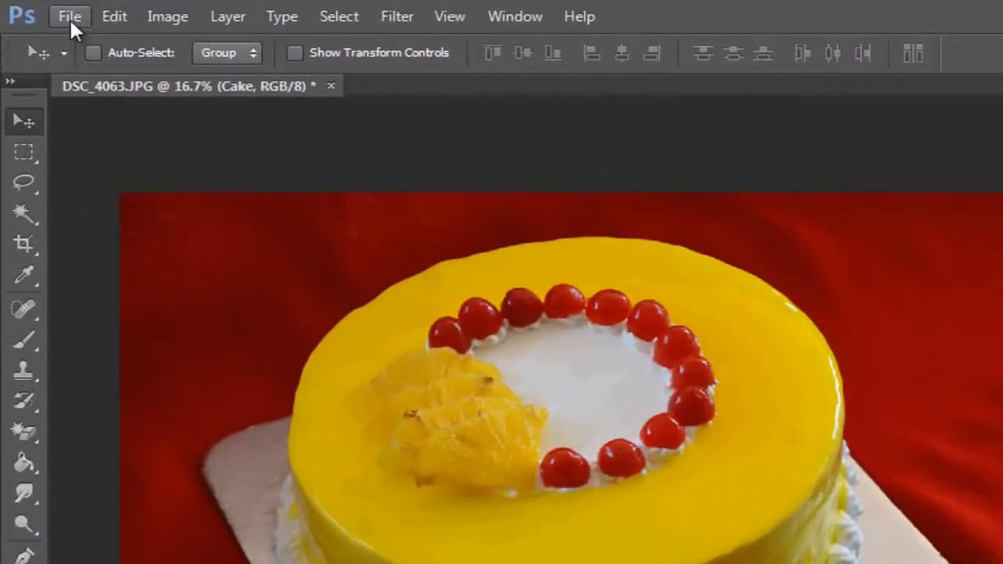
# Start saving a copy of the image to the Desktop as DSC_4063.jpg in the JPEG (*.JPG;*.JPEG;*.JPE) format
pyautogui.click(69, 18)
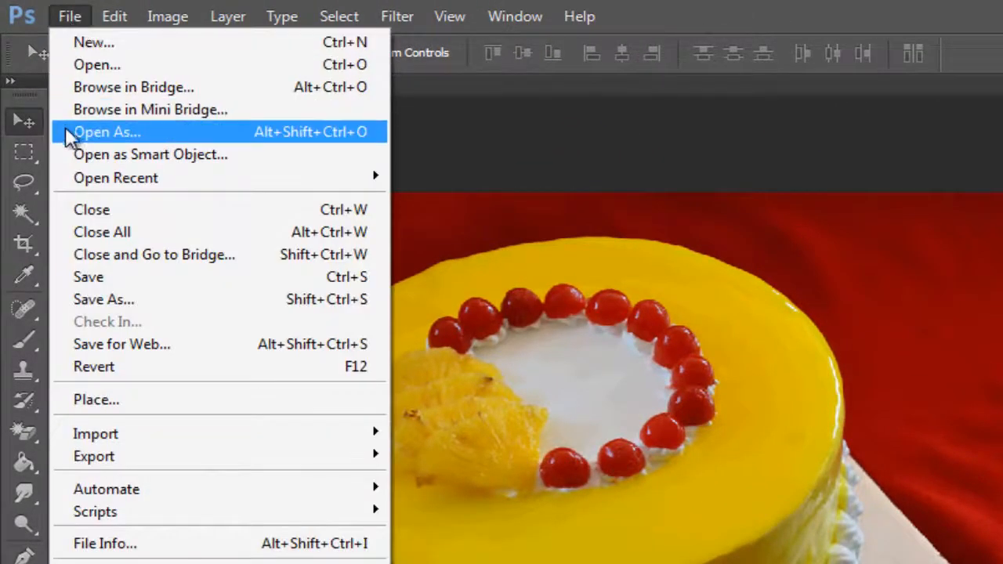
pyautogui.click(138, 299)
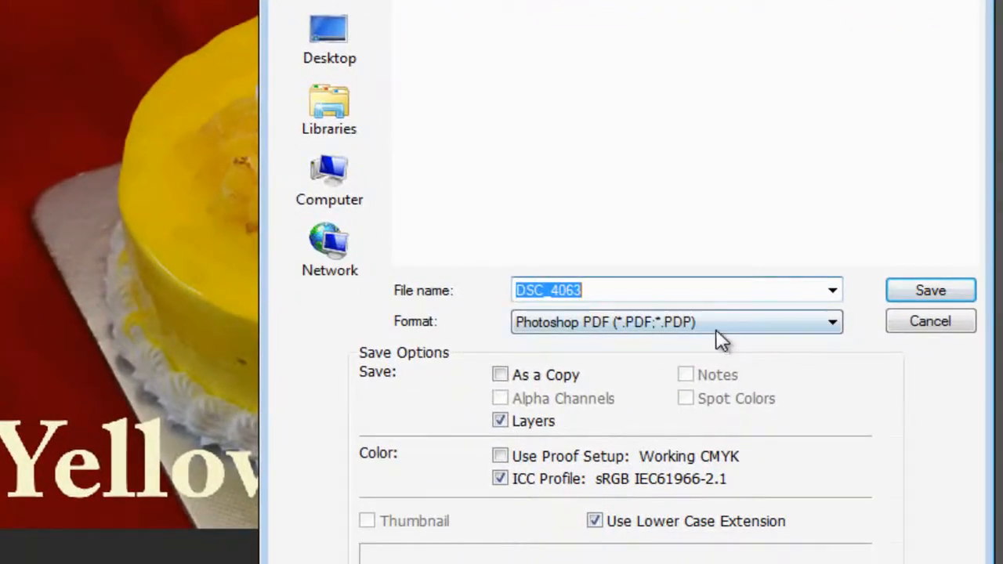
pyautogui.click(719, 337)
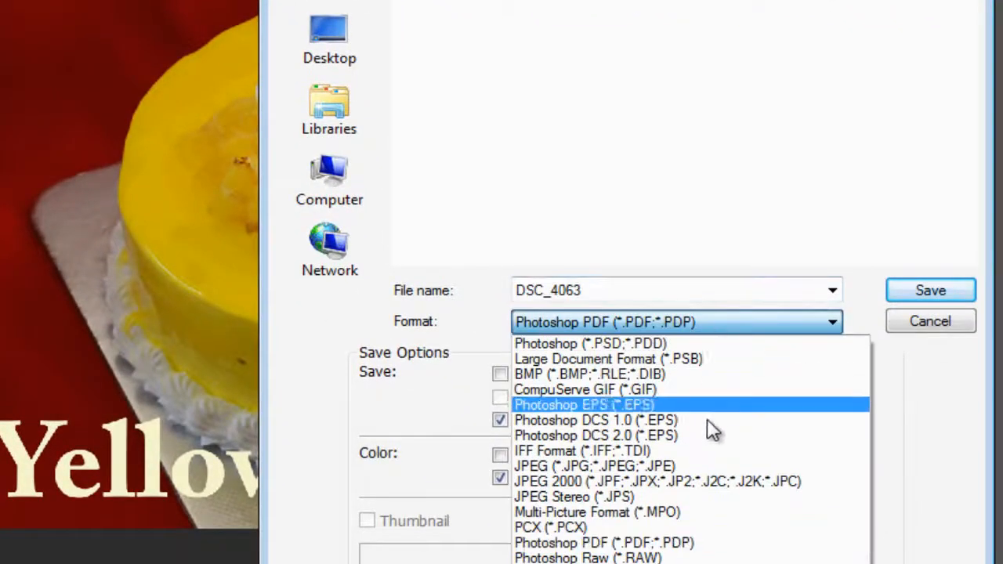
pyautogui.click(703, 468)
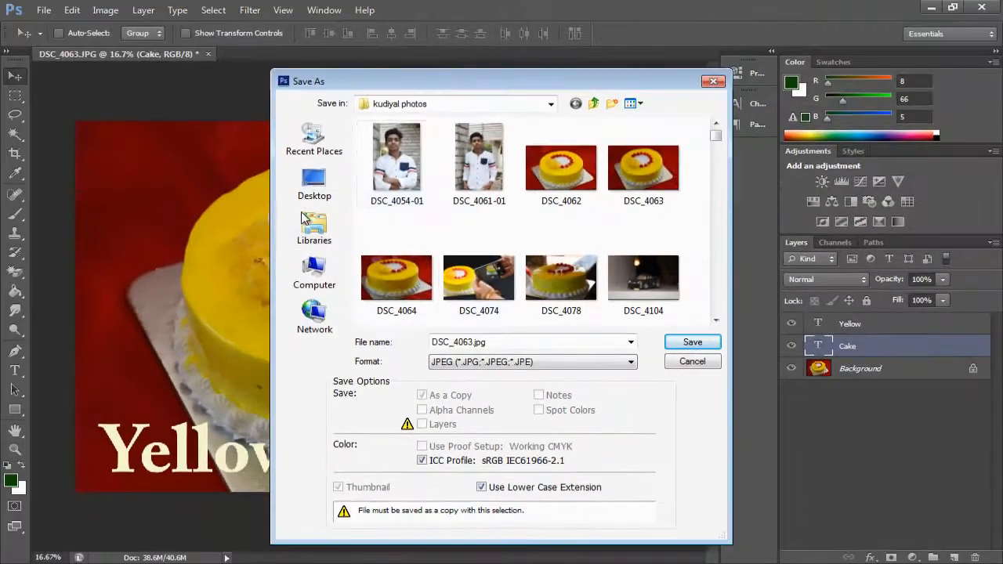
pyautogui.click(318, 151)
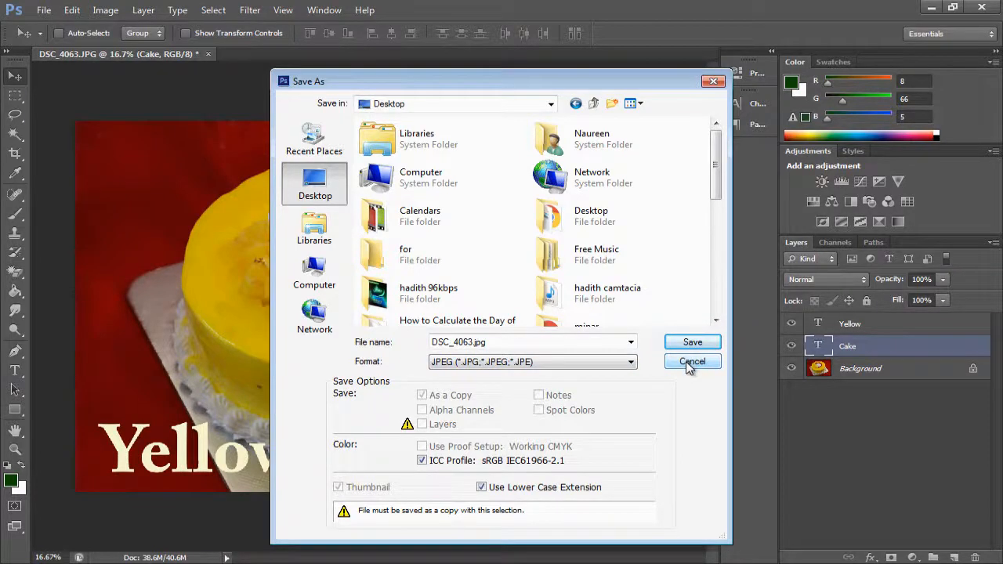
pyautogui.click(692, 342)
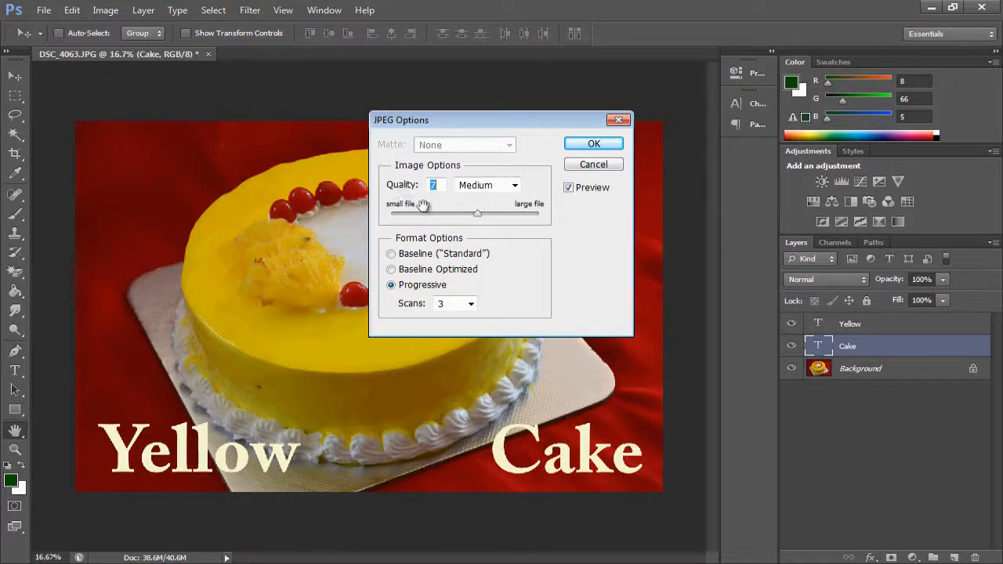
# Try to complete the JPEG save with the quality set to 8 (High), and dismiss the resulting message
pyautogui.click(517, 221)
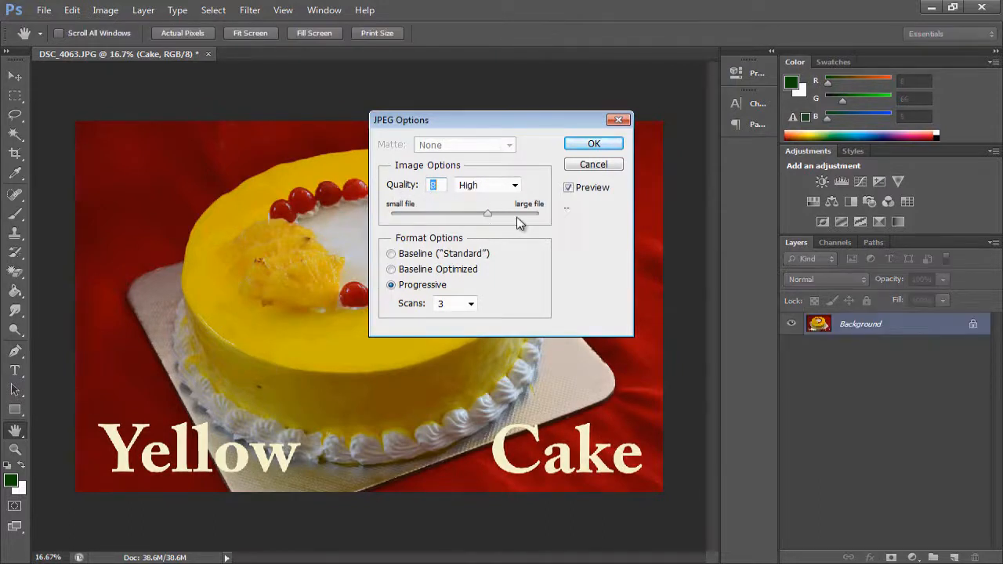
pyautogui.click(589, 145)
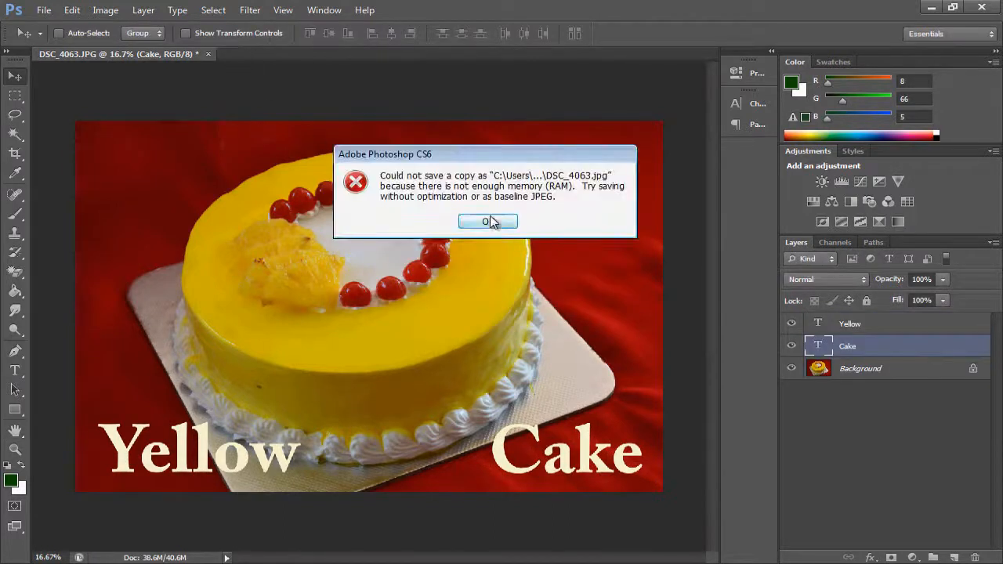
pyautogui.click(487, 221)
# Close the DSC_4063.JPG document, cancelling its Save As dialog and discarding the changes
pyautogui.click(207, 54)
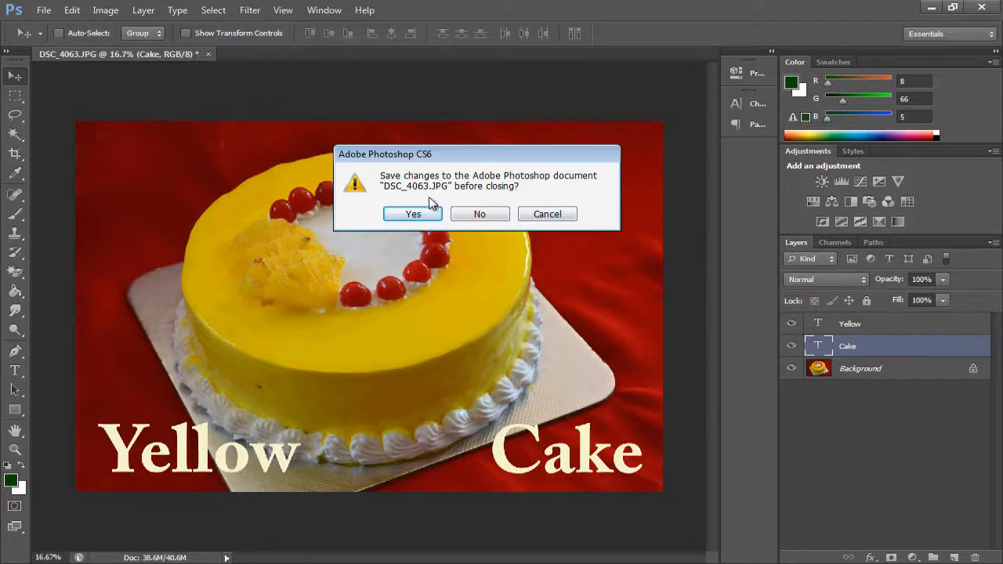
pyautogui.click(401, 218)
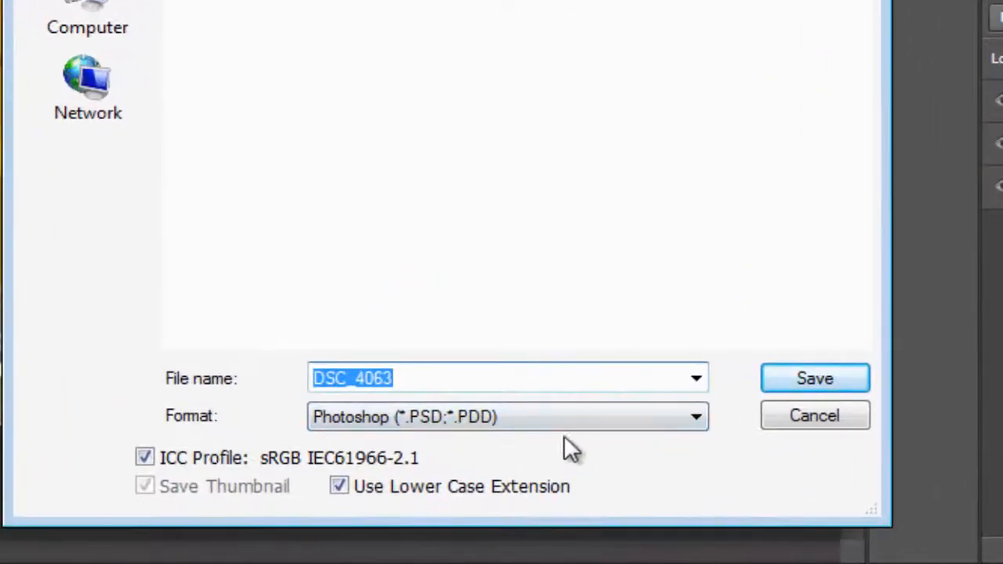
pyautogui.click(814, 416)
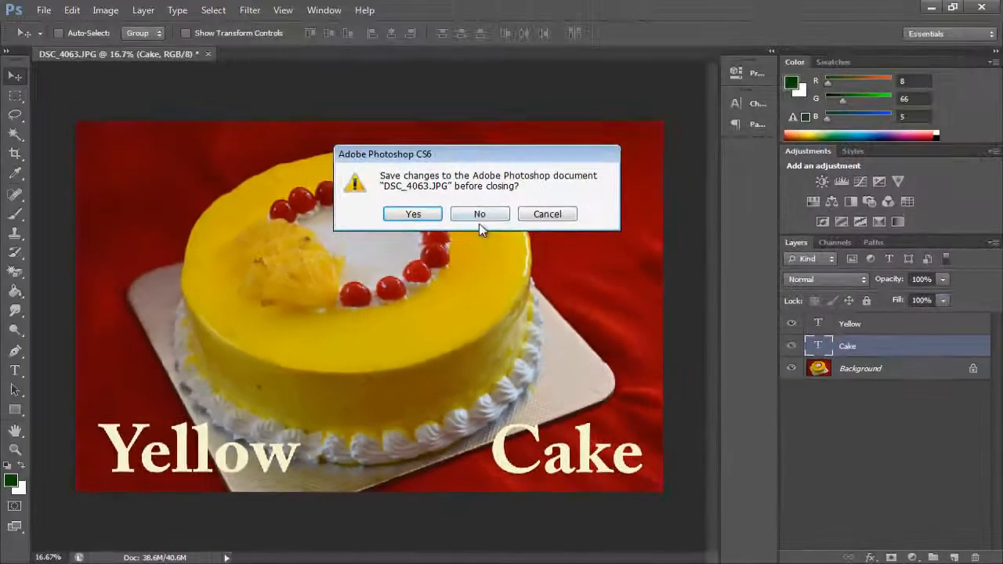
pyautogui.click(481, 215)
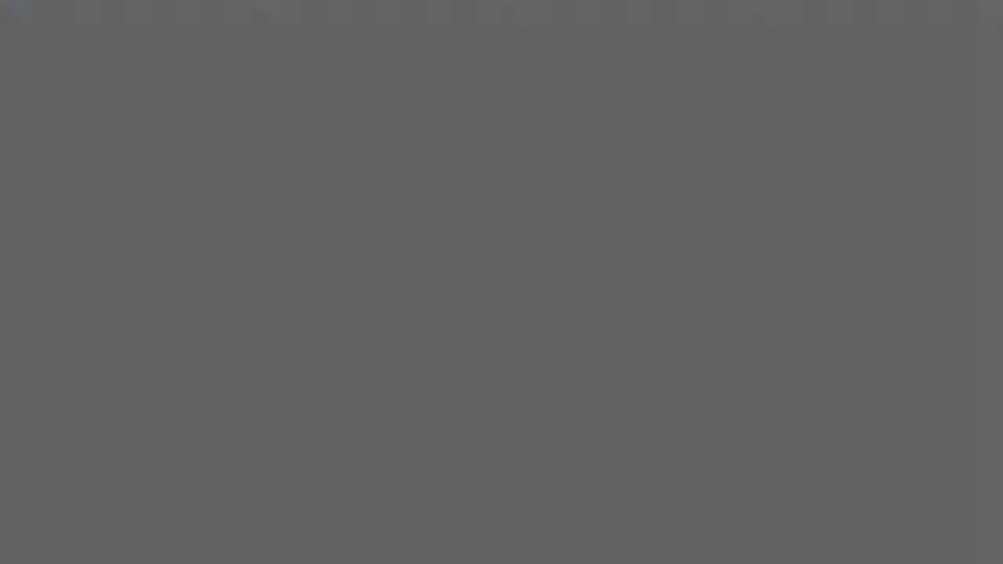